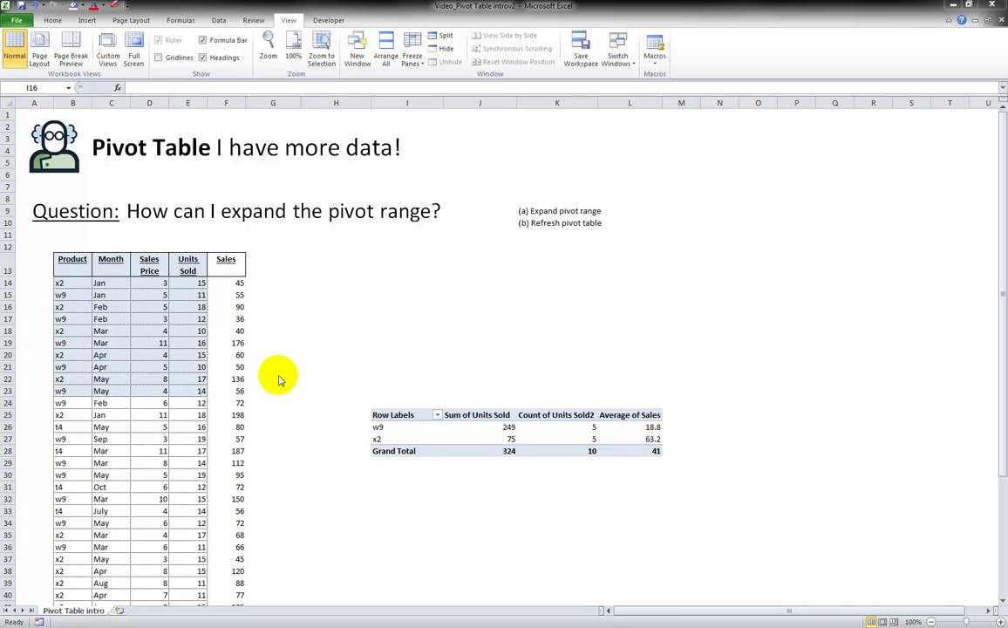
- Select the original data range B13:E23, Product through Units Sold
click(196, 391)
drag(195, 391, 74, 263)
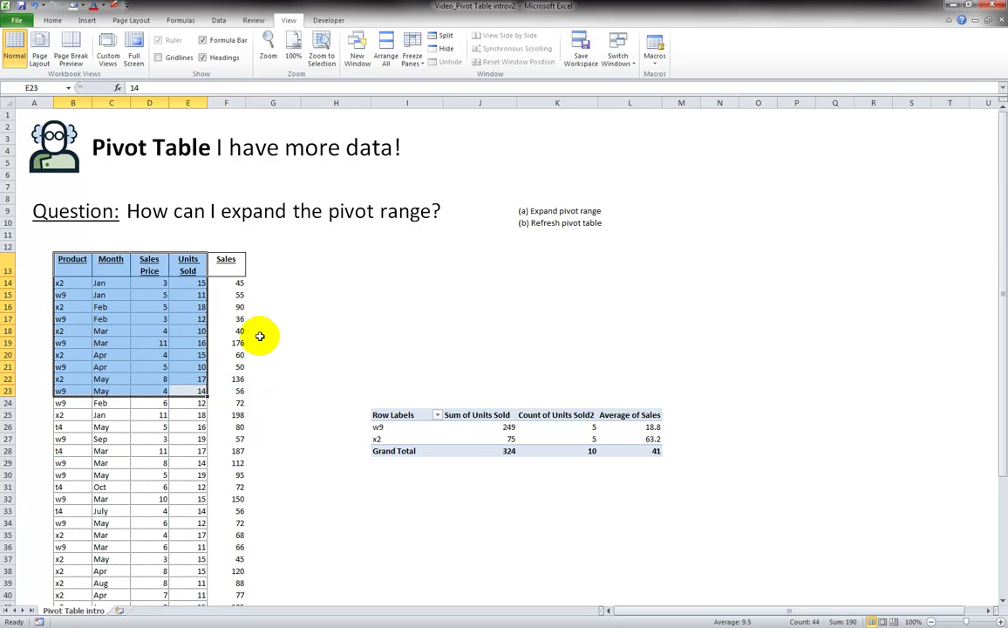
- Confirm in Change Data Source that the pivot draws on B13:E23, then cancel unchanged
click(452, 427)
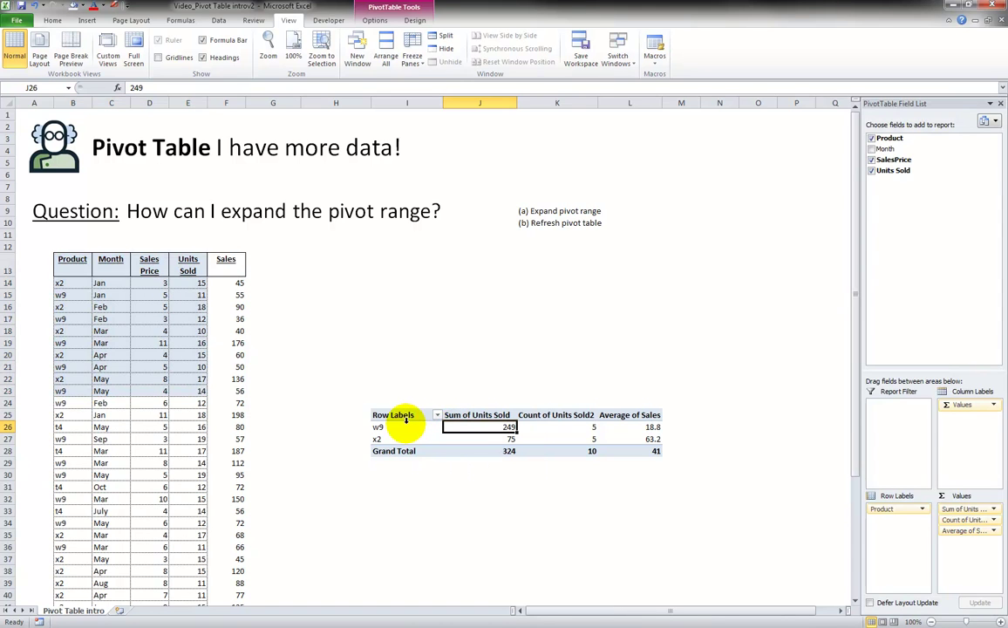
drag(71, 261, 188, 394)
click(478, 427)
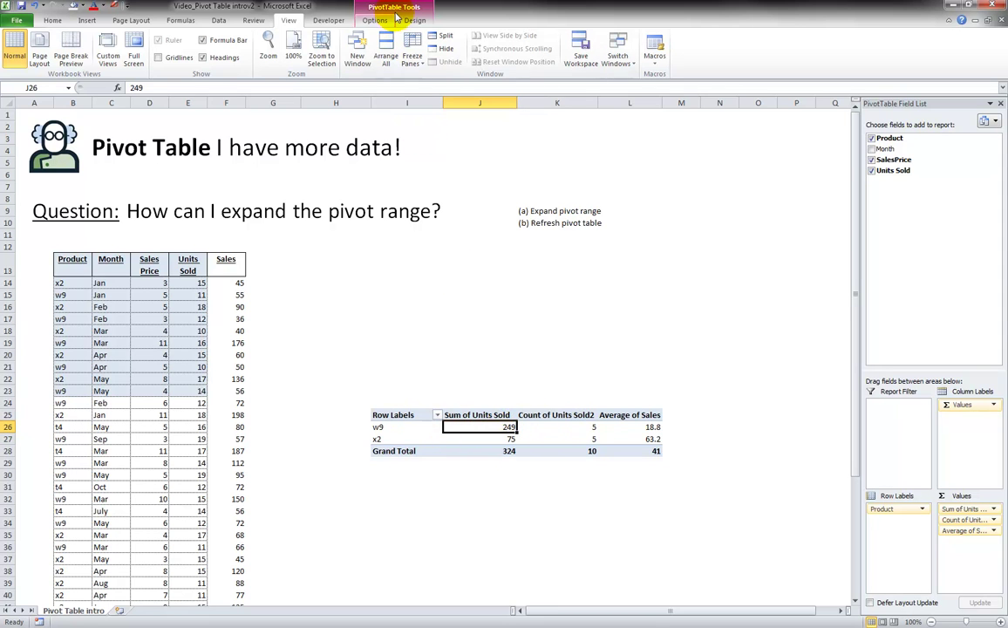
click(376, 19)
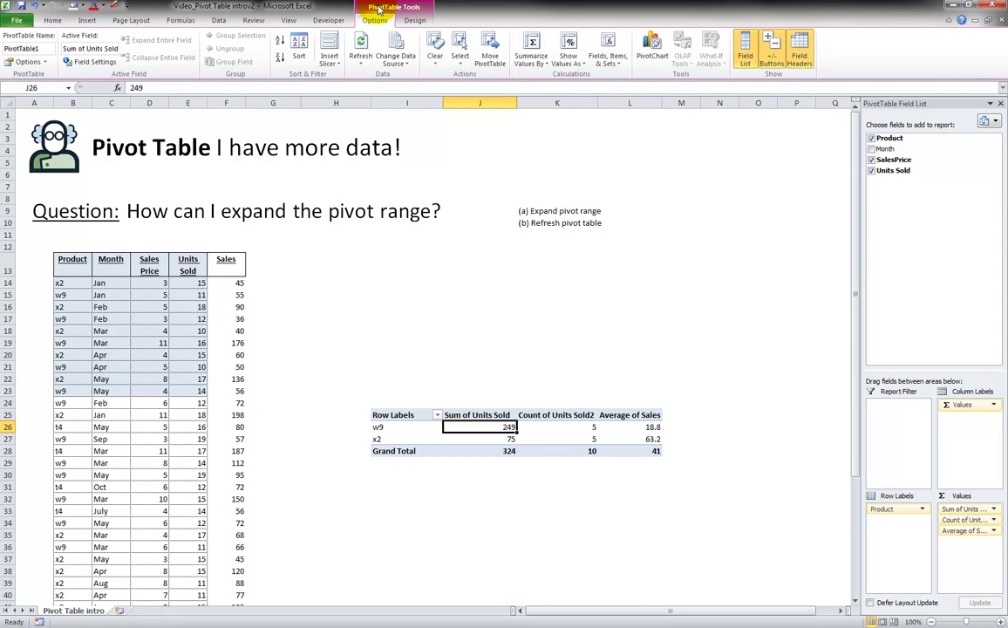
click(402, 65)
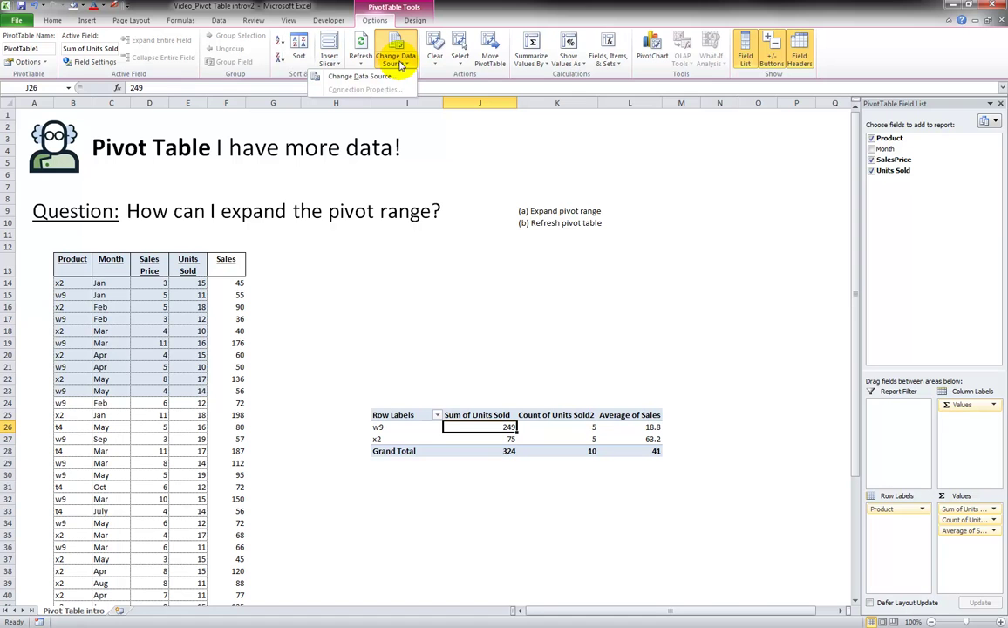
click(339, 76)
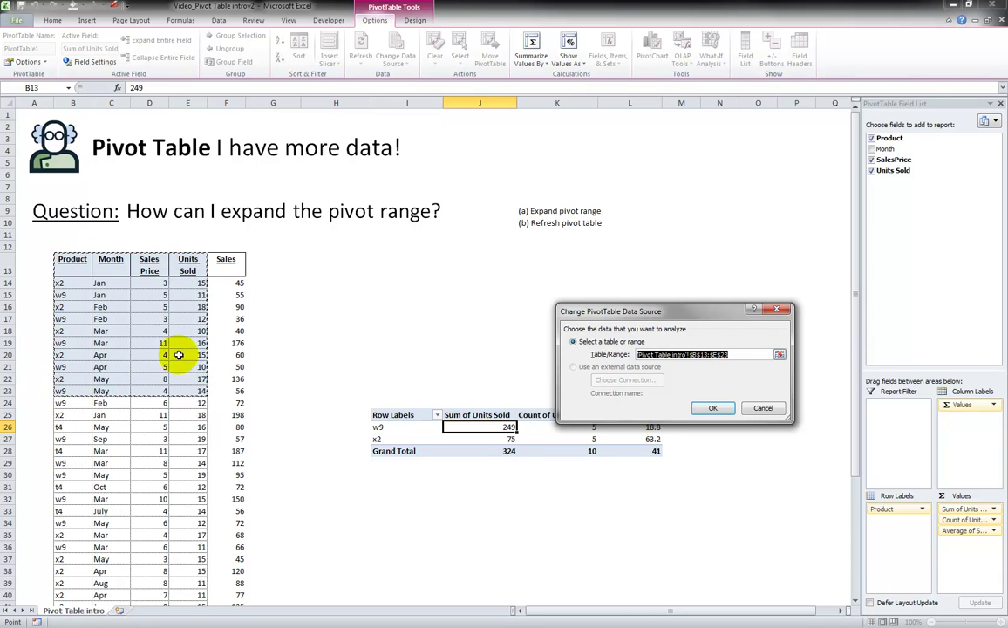
click(763, 408)
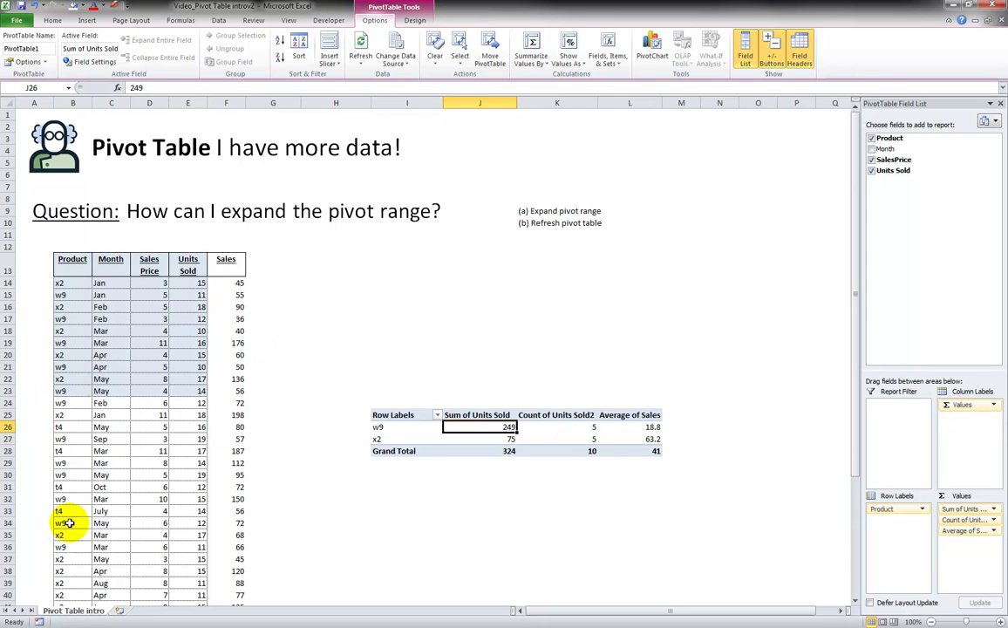
click(229, 269)
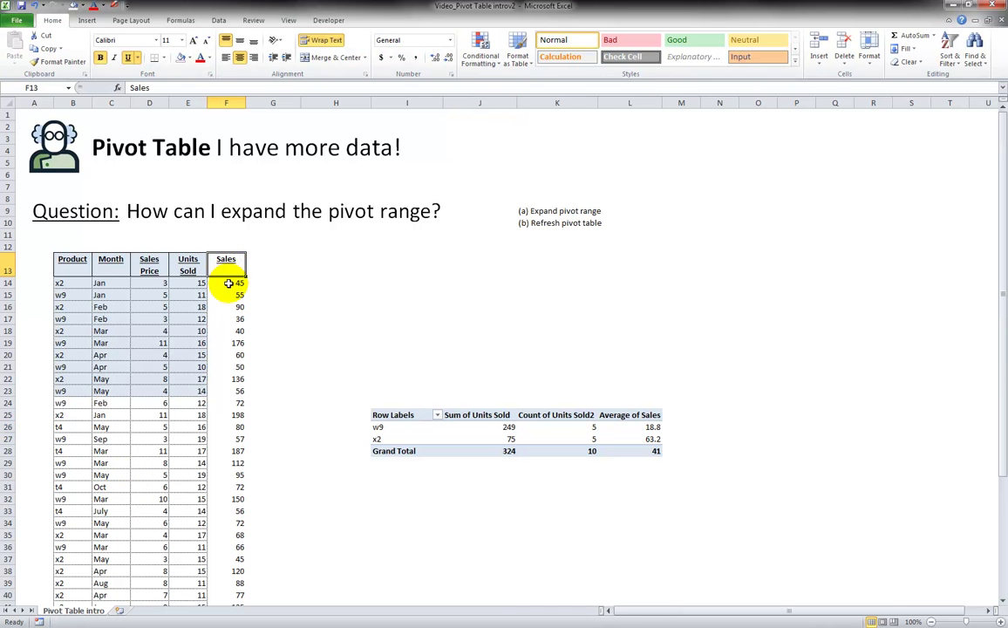
key(Down)
key(Down)
key(Down)
key(Down)
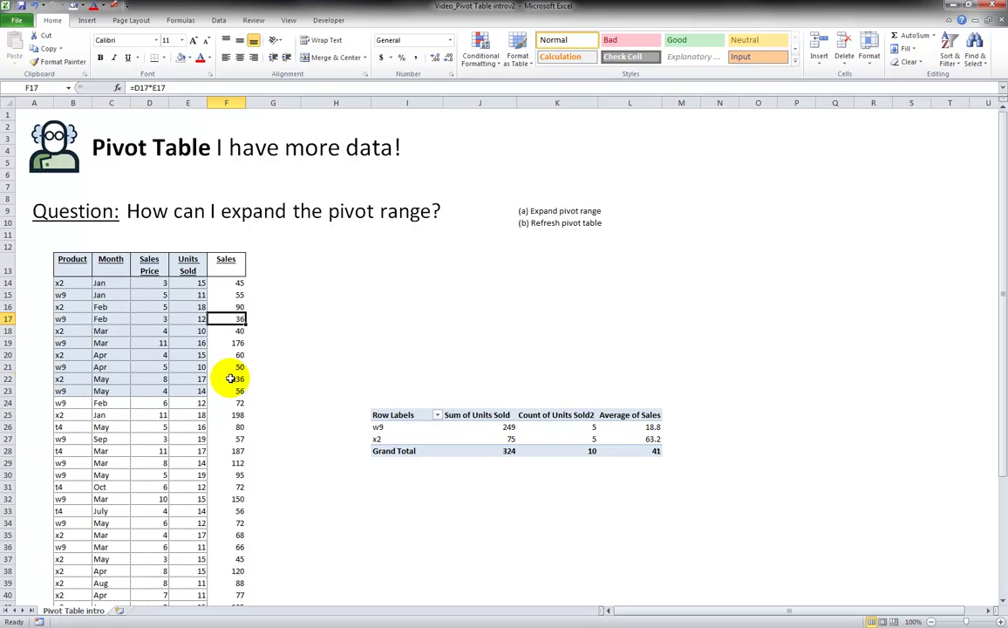
click(233, 319)
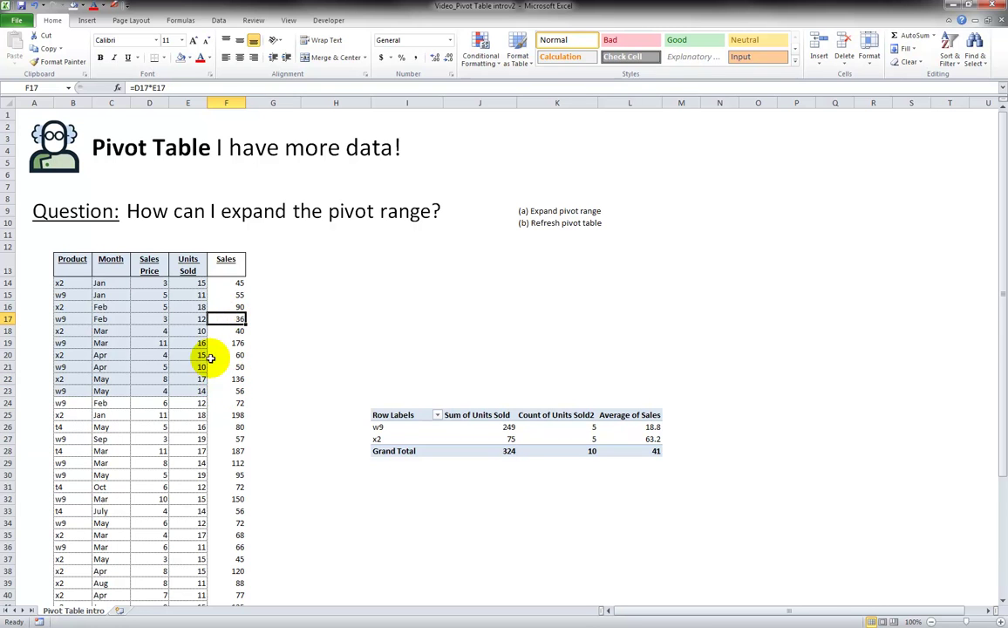
click(150, 294)
key(Down)
key(Down)
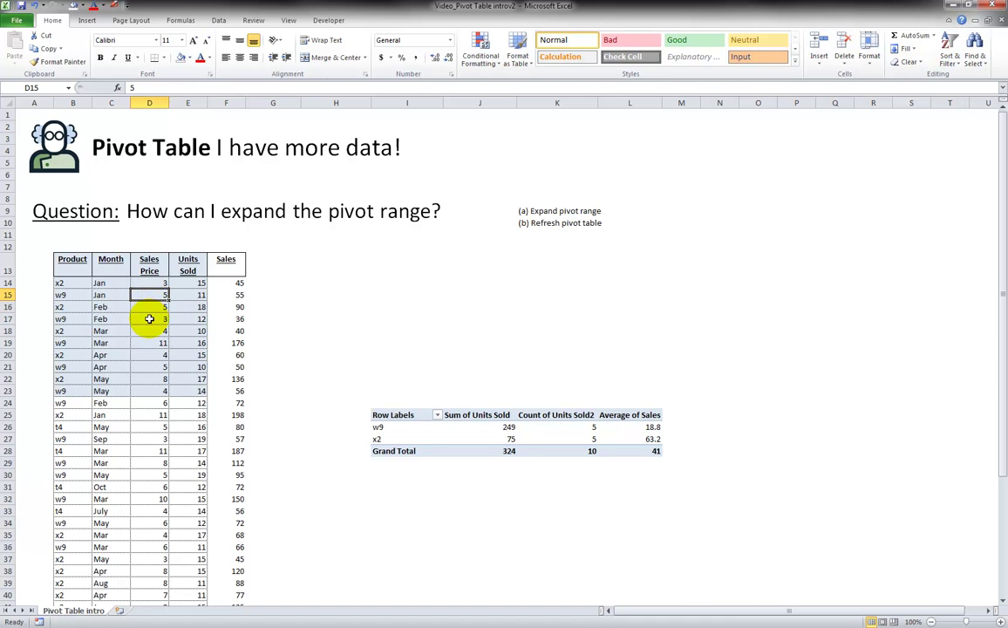
key(Left)
key(Down)
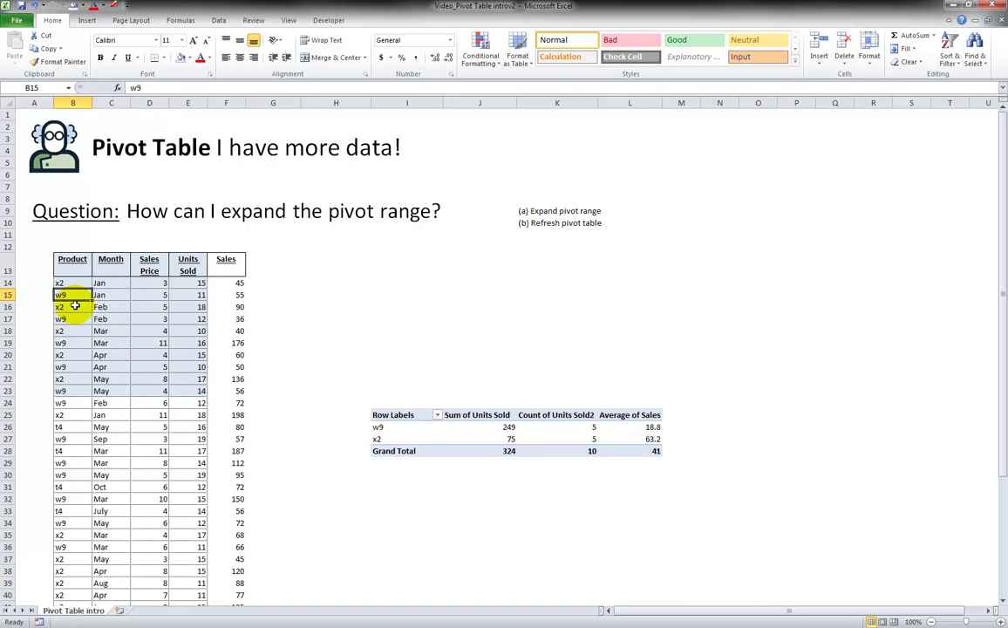
drag(74, 319, 78, 332)
scroll(110, 428, down, 3)
scroll(113, 432, up, 3)
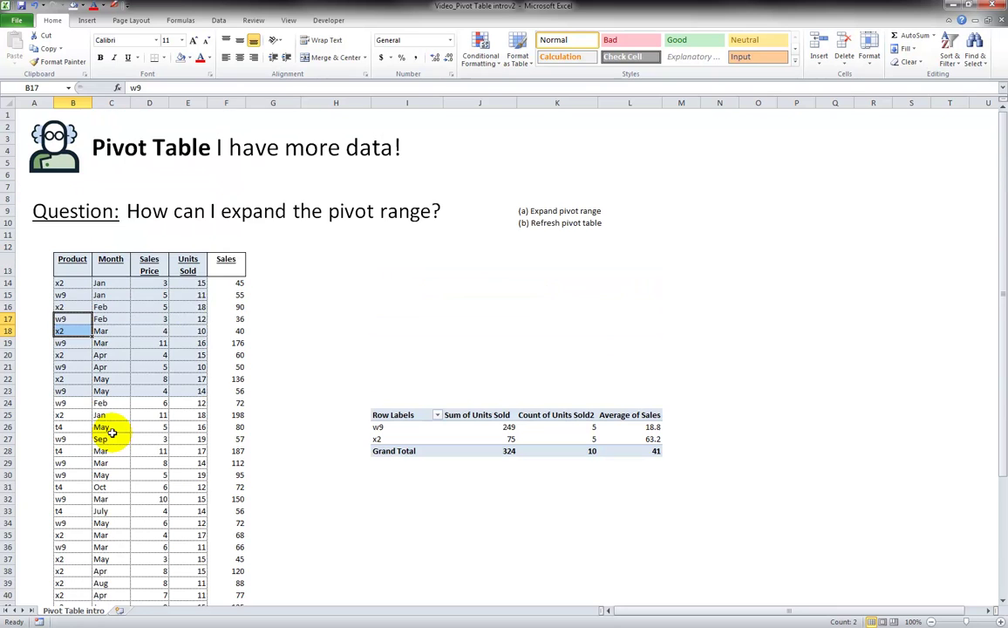
click(228, 270)
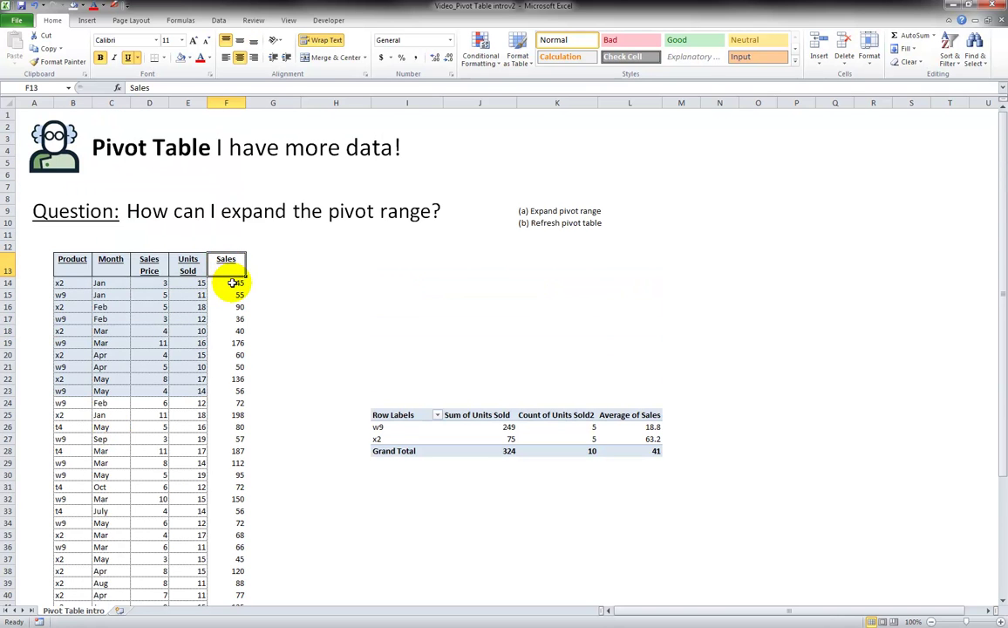
click(230, 282)
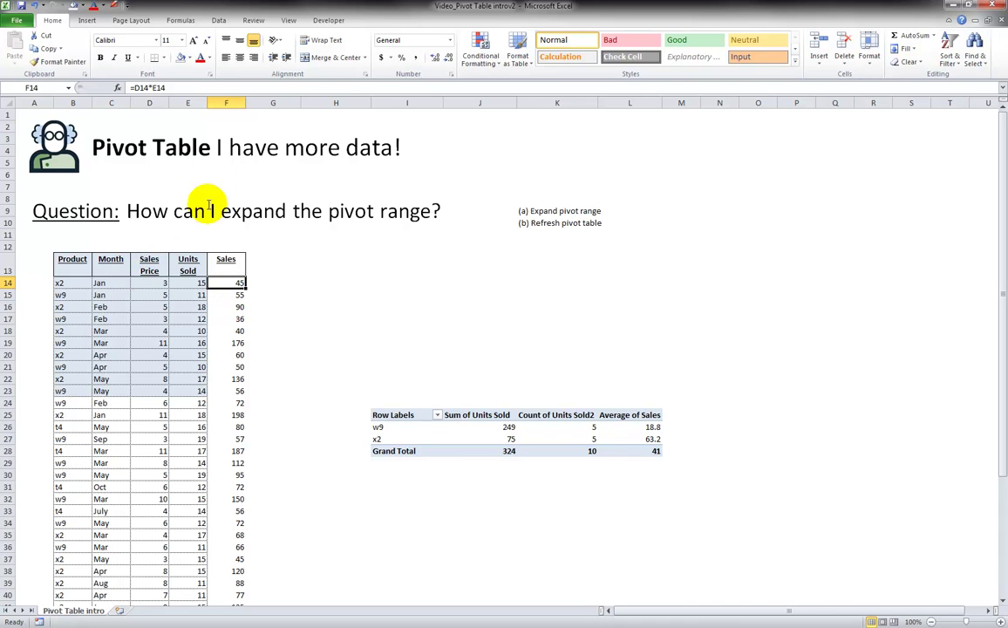
click(152, 89)
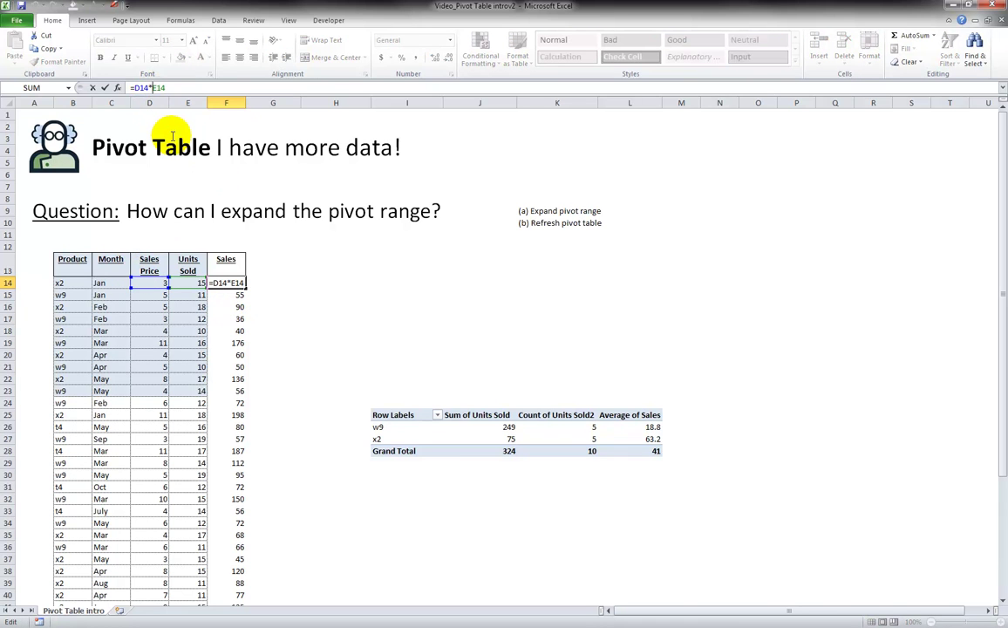
key(Escape)
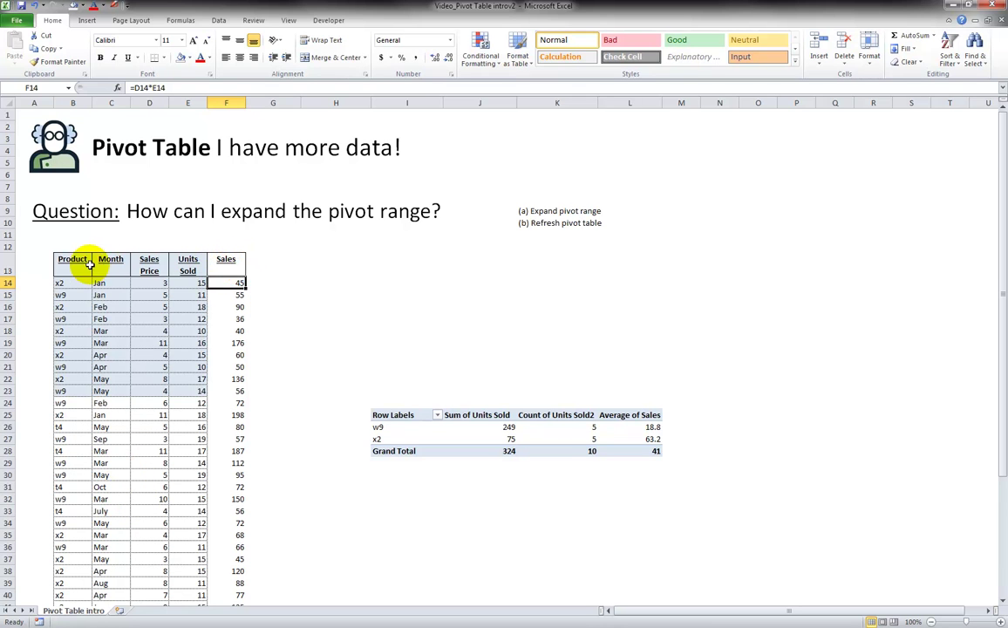
drag(74, 261, 252, 535)
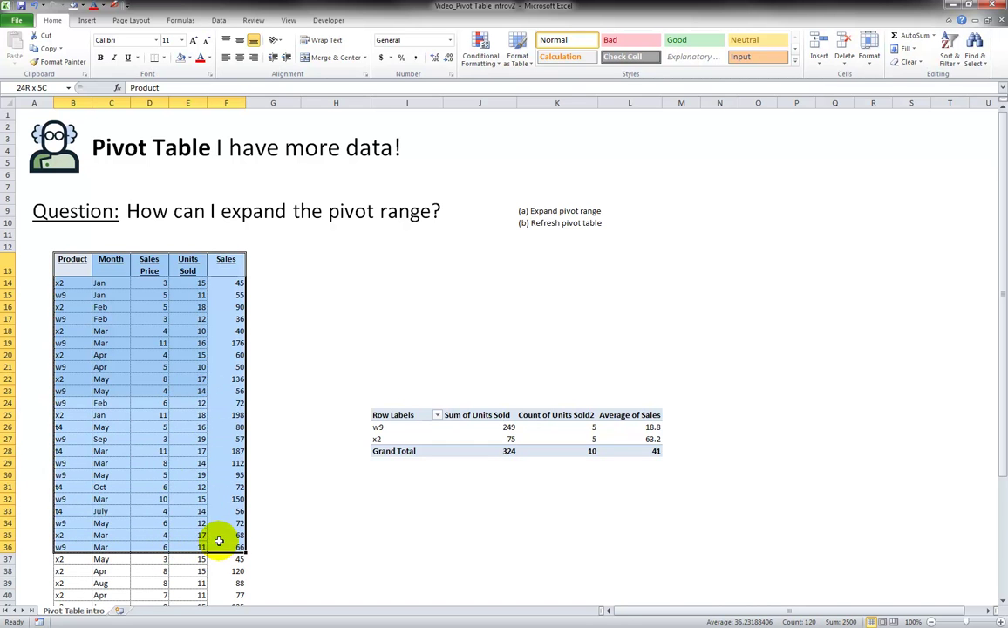
click(462, 425)
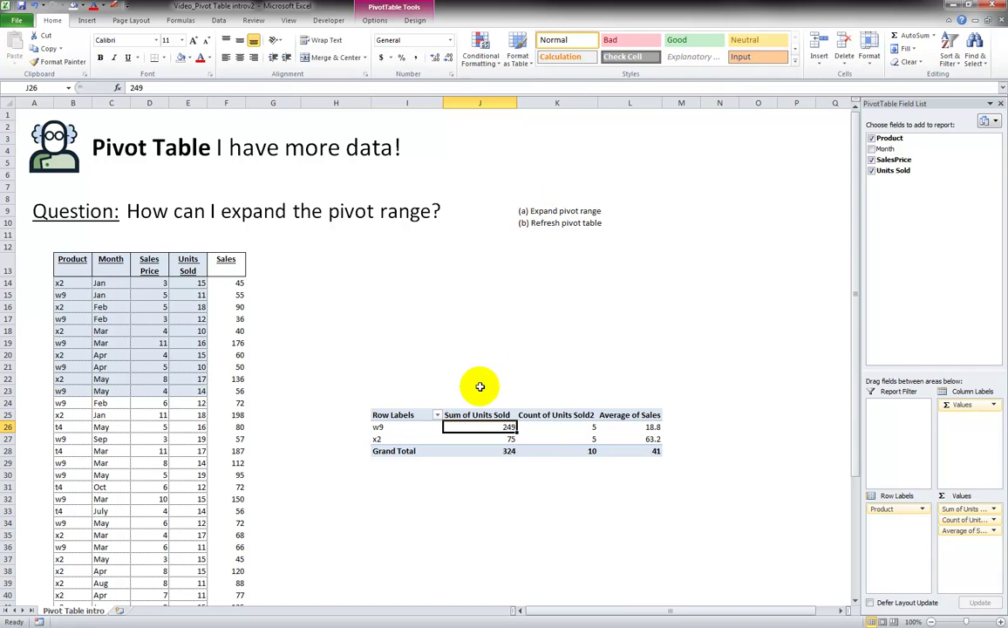
- Reselect the pivot's source range as B13:F53, including the Sales column and rows down to 53
click(377, 20)
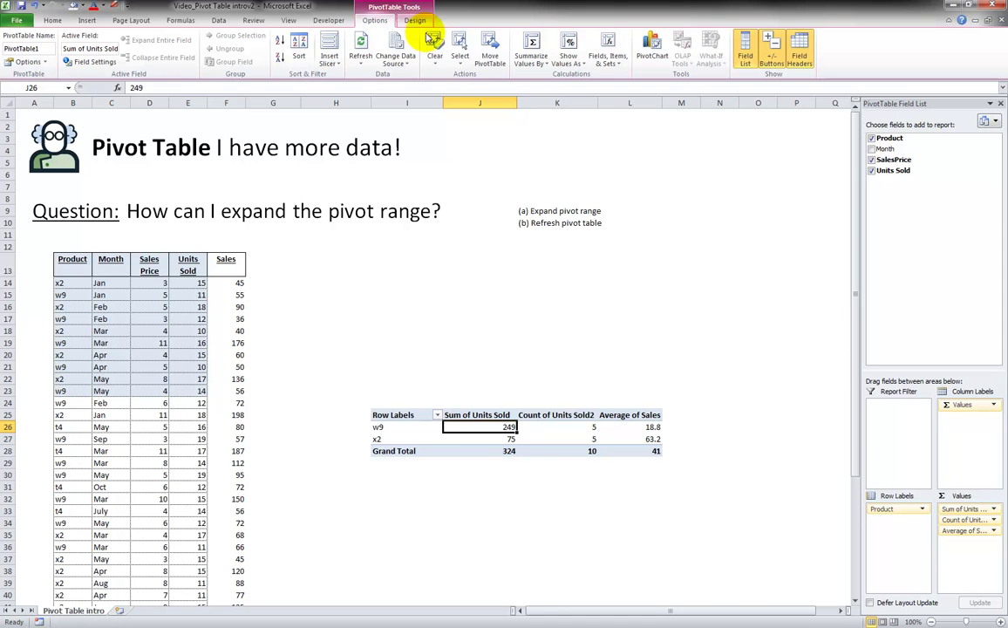
click(394, 63)
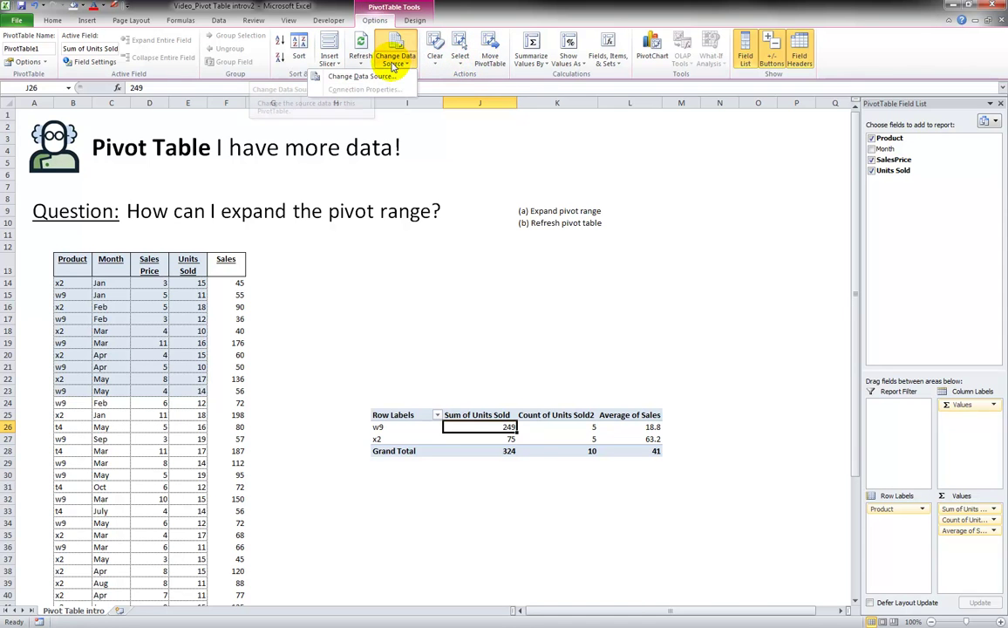
click(326, 78)
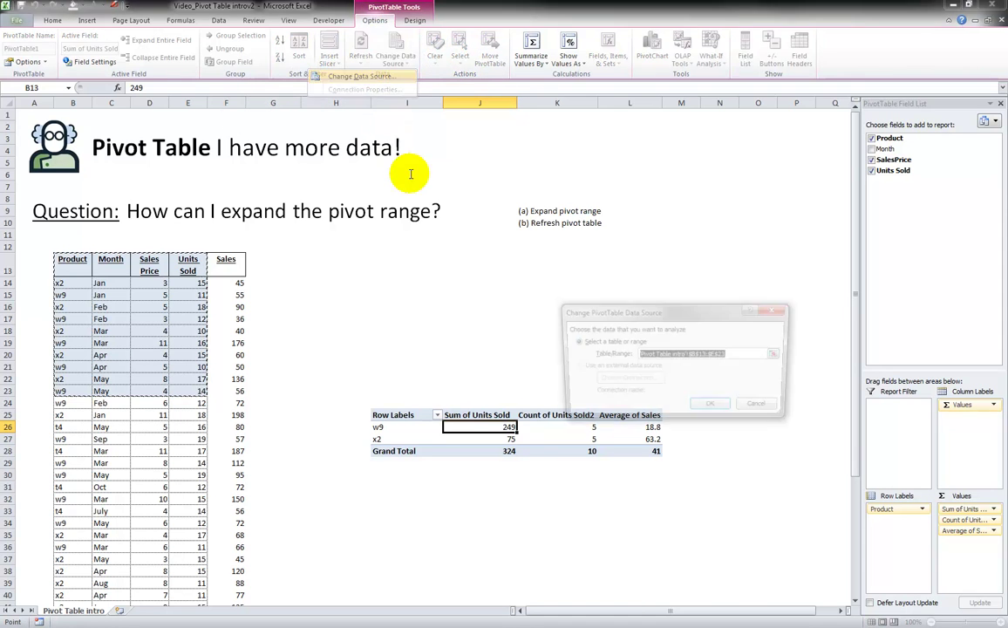
click(779, 356)
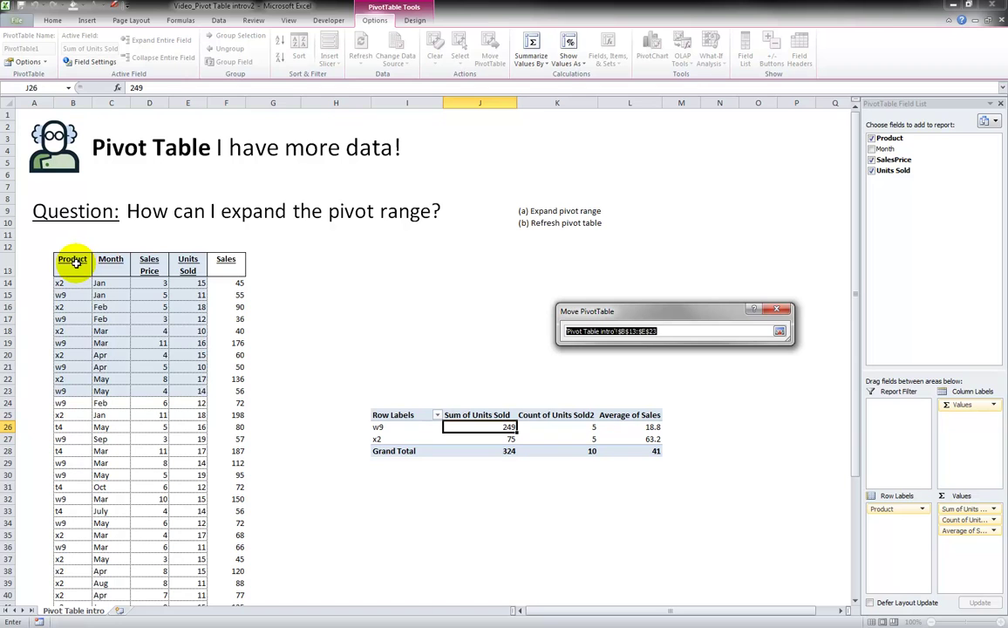
drag(73, 261, 212, 264)
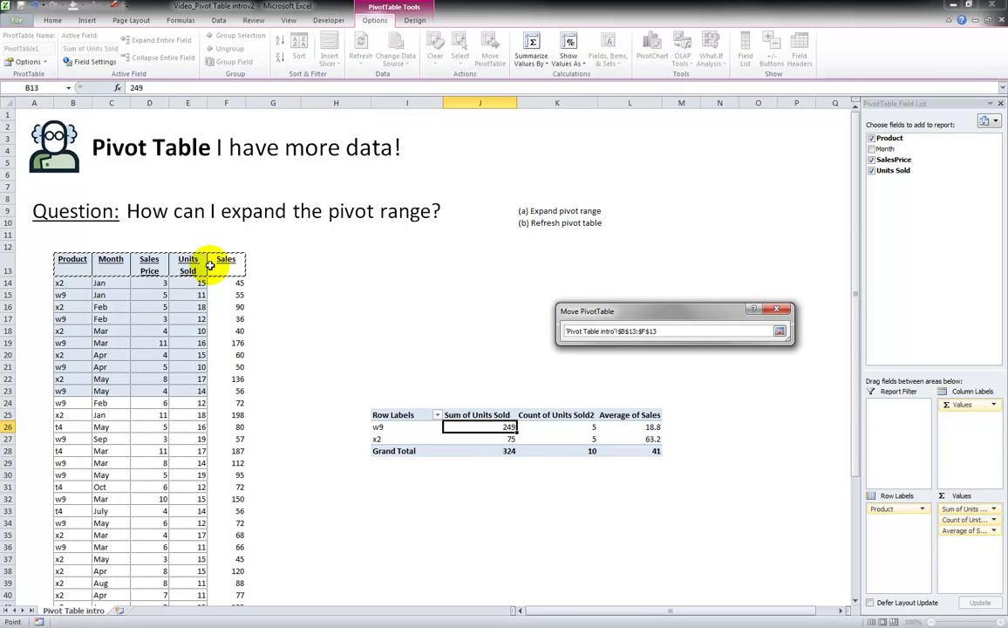
key(ctrl+shift+Down)
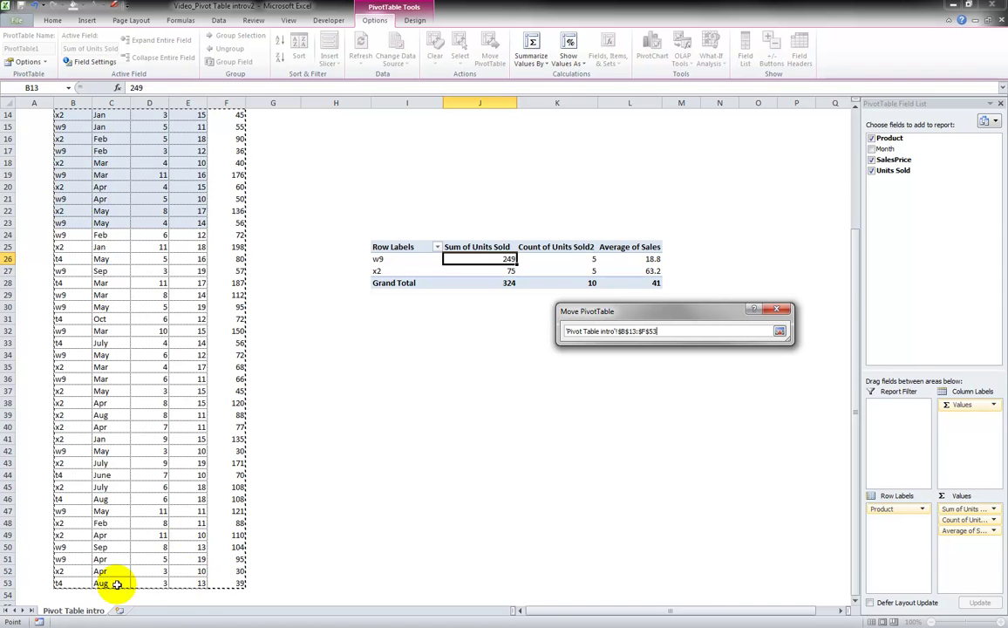
scroll(130, 457, up, 5)
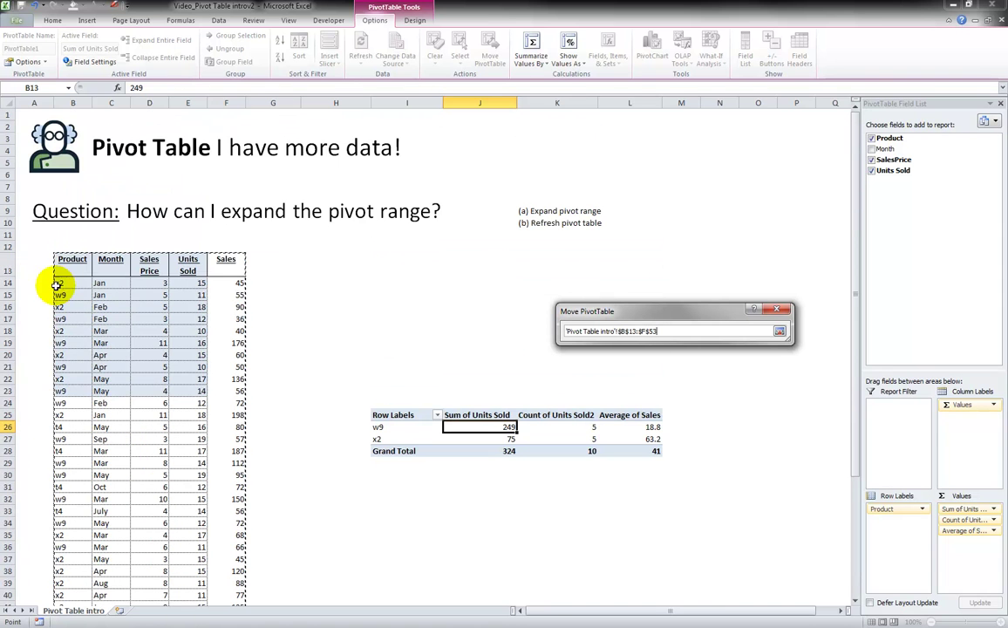
scroll(186, 529, down, 5)
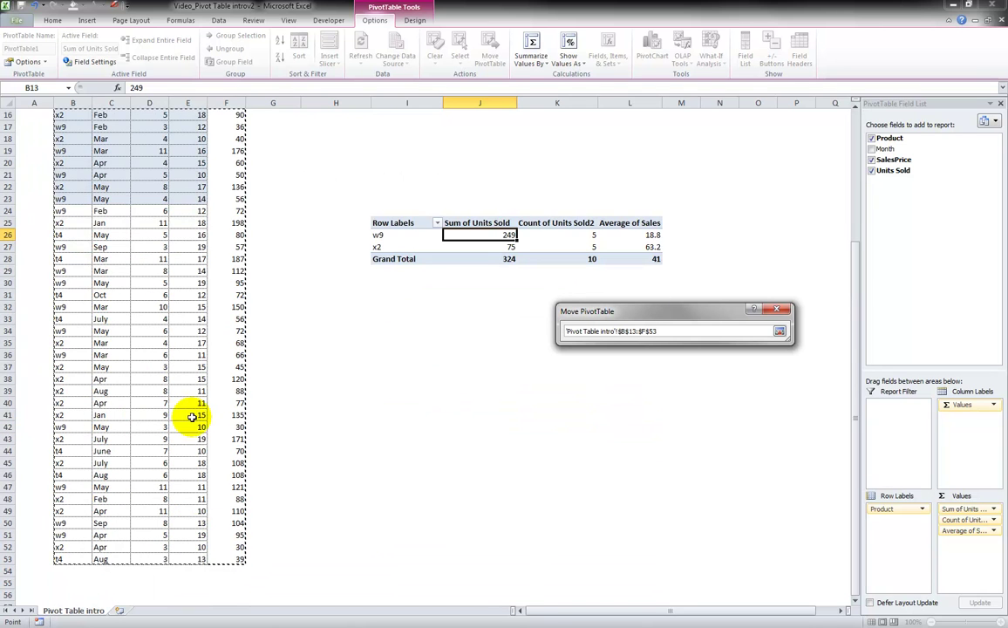
click(779, 333)
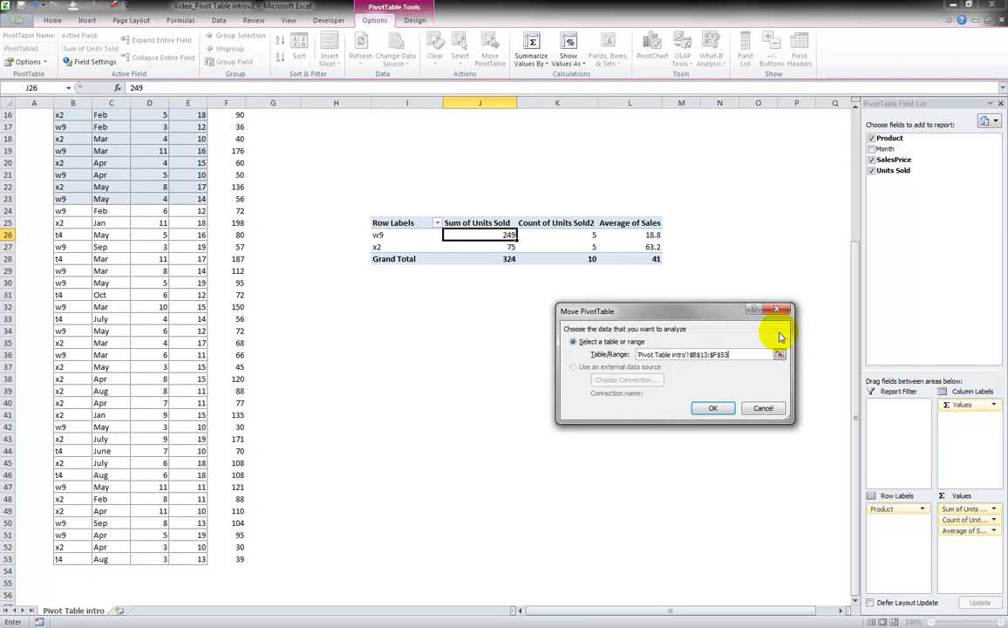
- Apply the B13:F53 source, refresh the pivot, and add Sum of Sales totalling 3568
click(712, 408)
scroll(550, 358, up, 5)
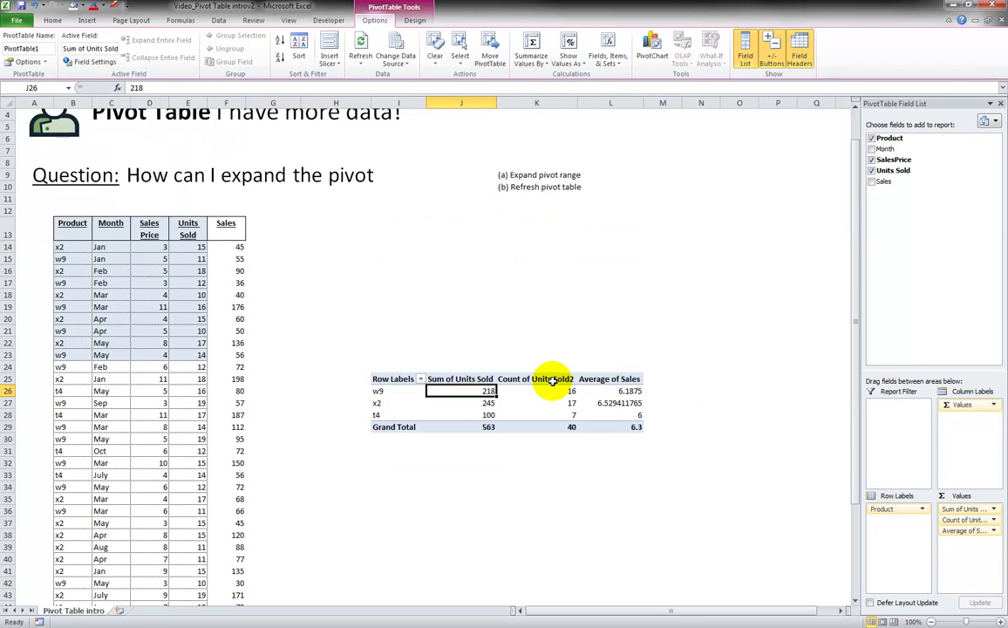
right_click(475, 427)
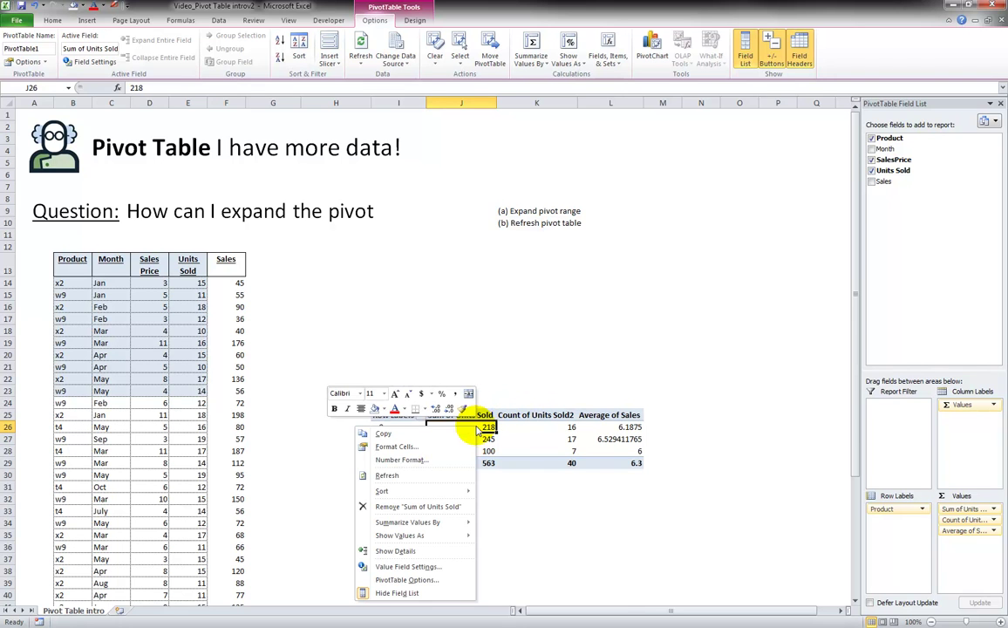
click(443, 476)
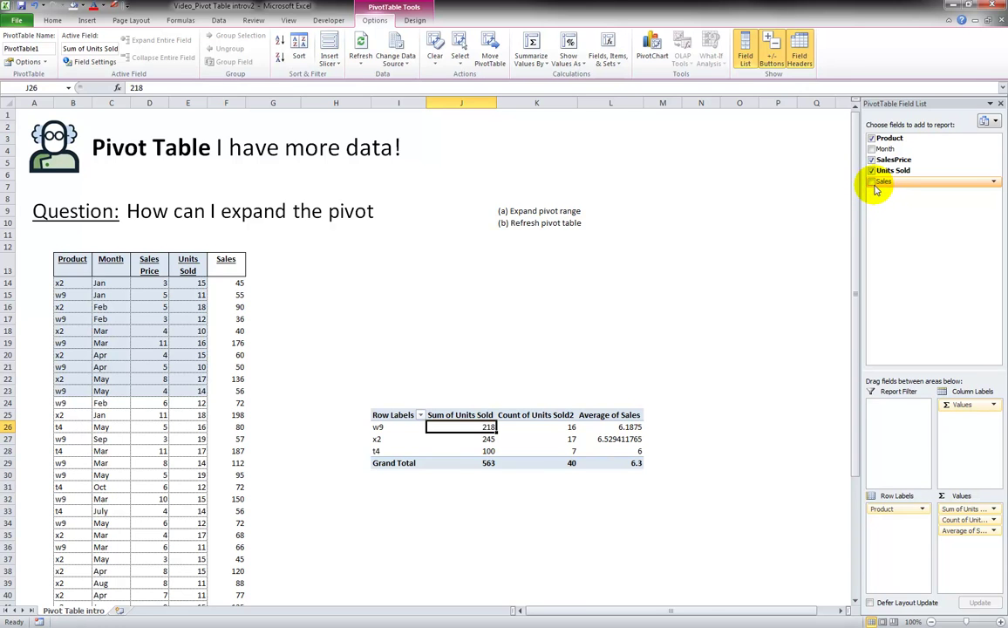
drag(880, 184, 968, 547)
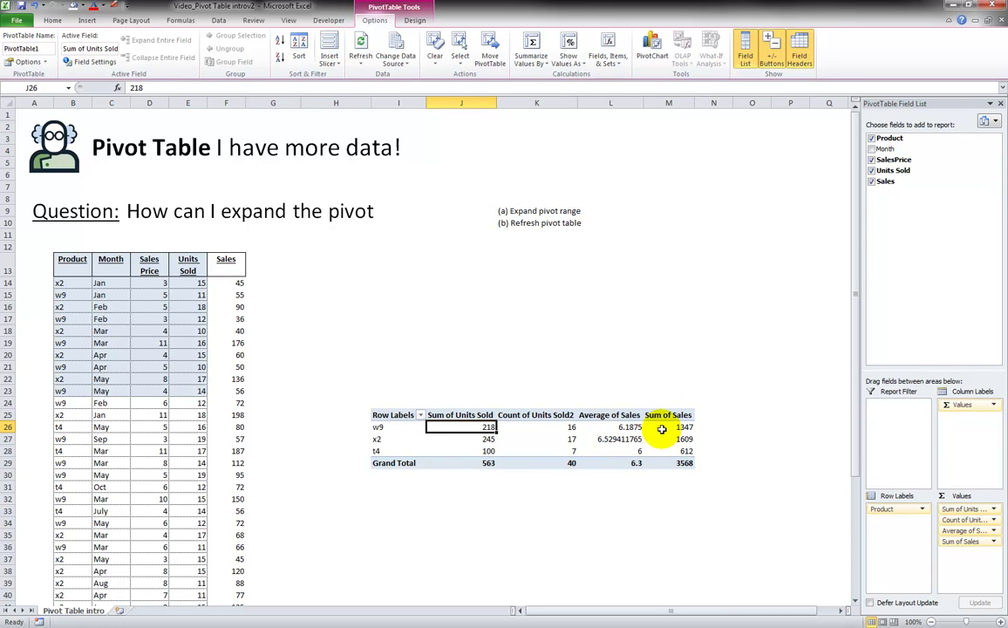
click(376, 426)
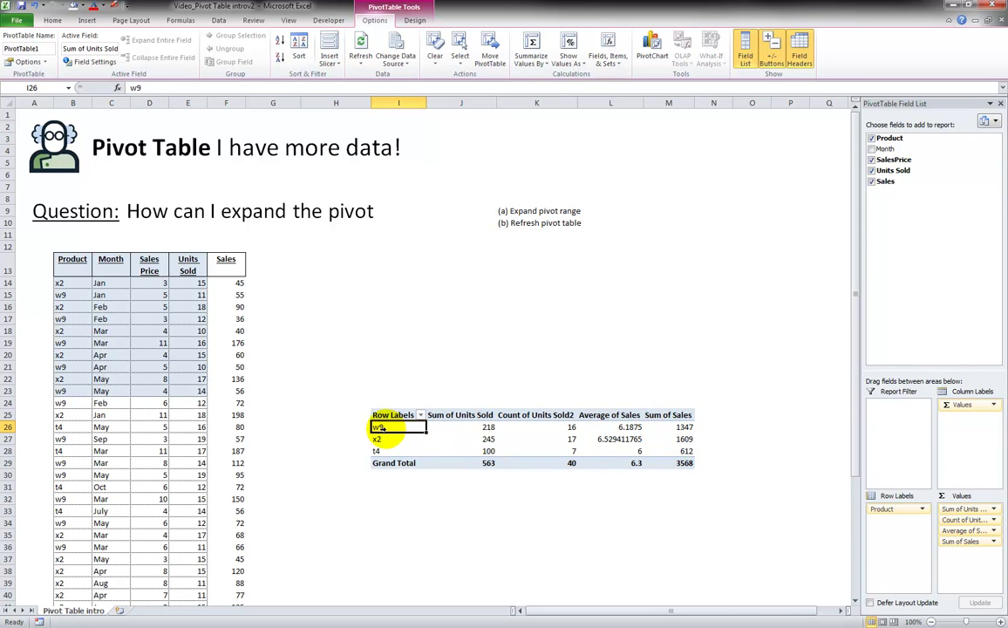
click(70, 262)
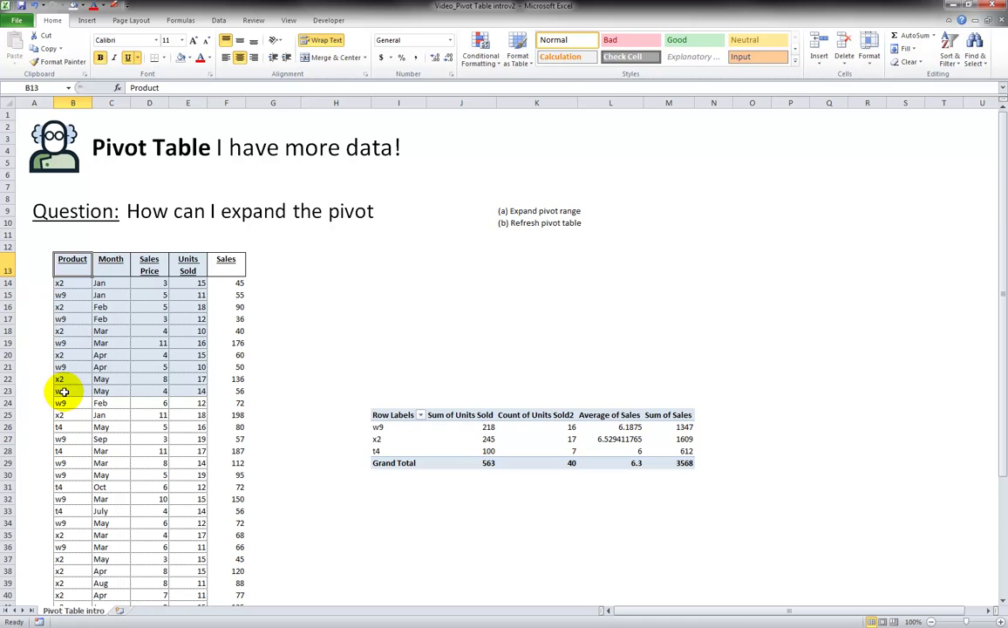
drag(58, 390, 61, 285)
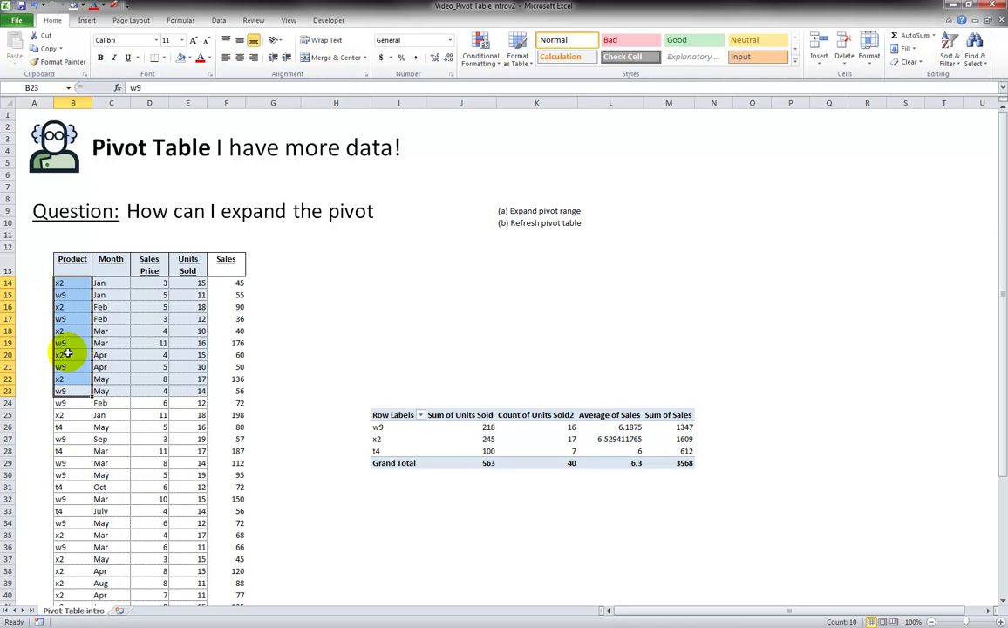
click(66, 426)
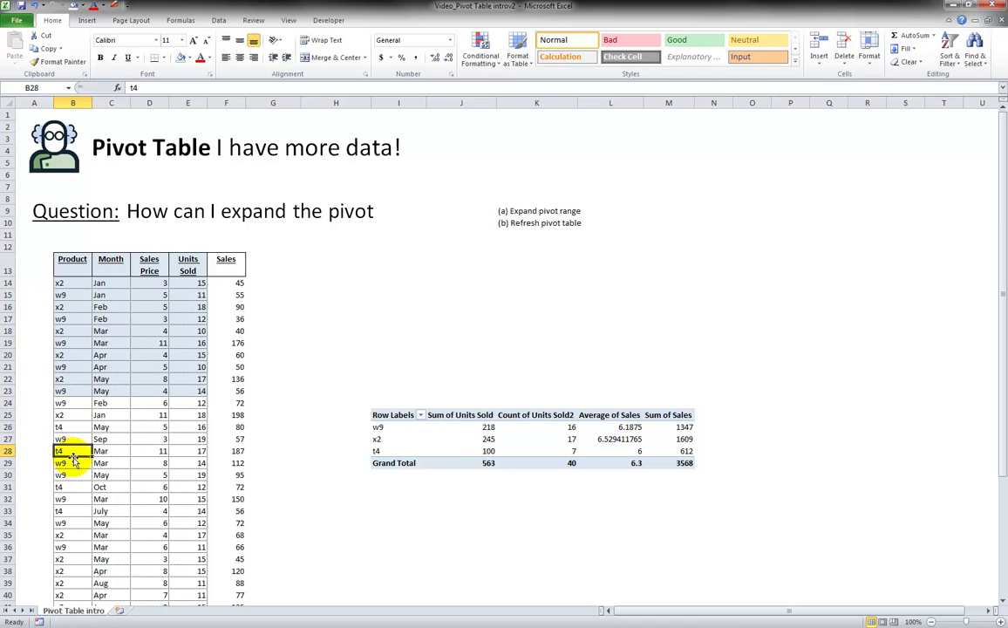
click(61, 487)
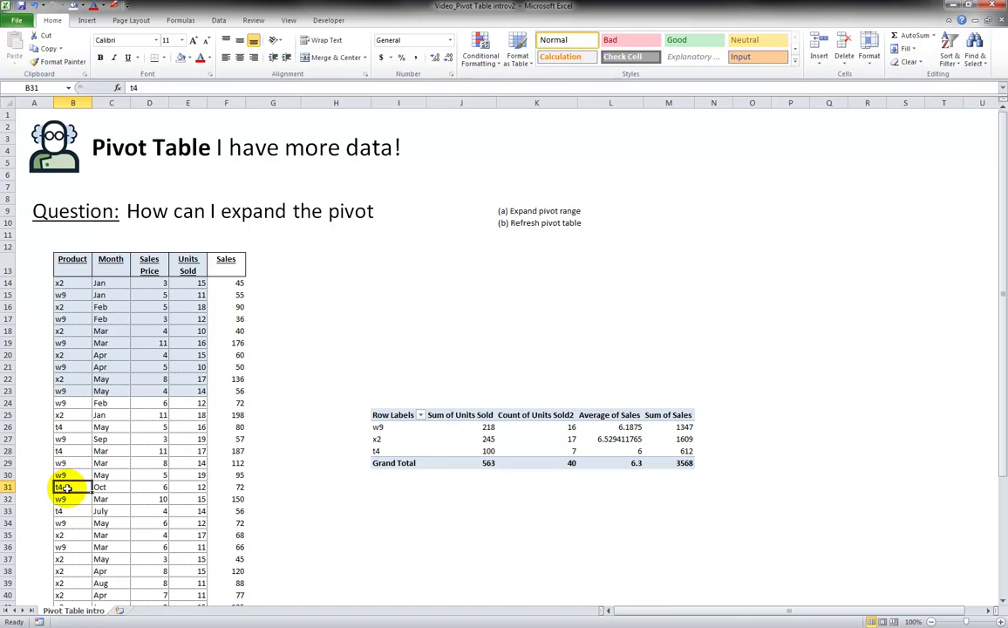
click(395, 452)
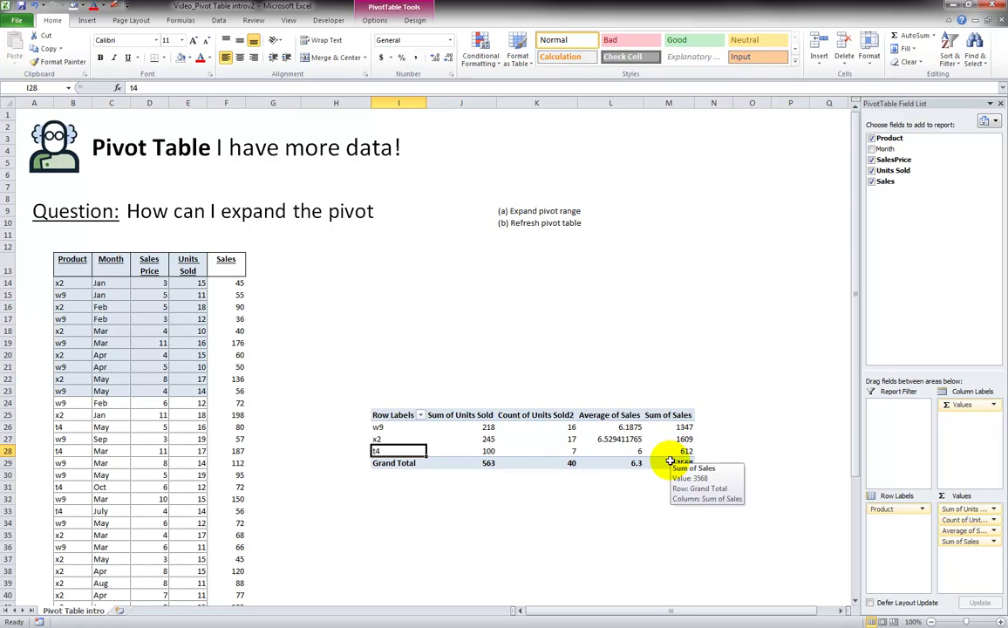
drag(73, 266, 69, 463)
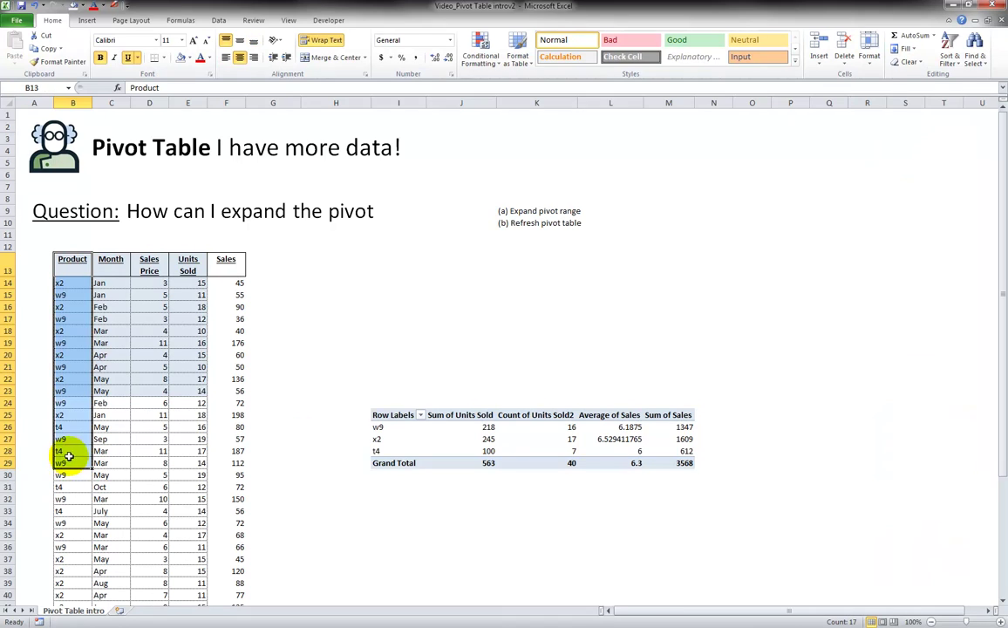
click(376, 427)
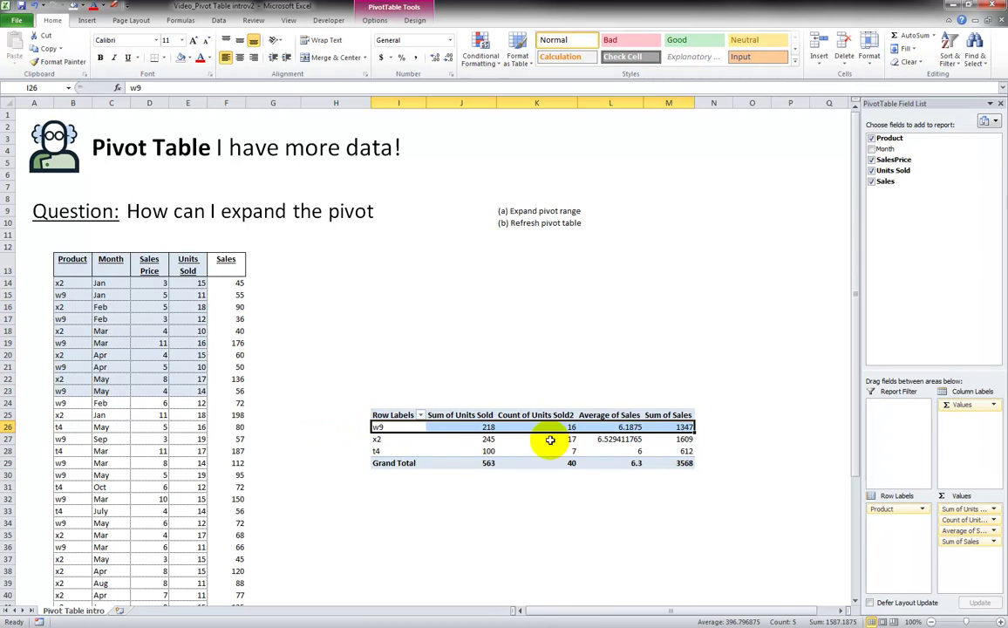
click(667, 427)
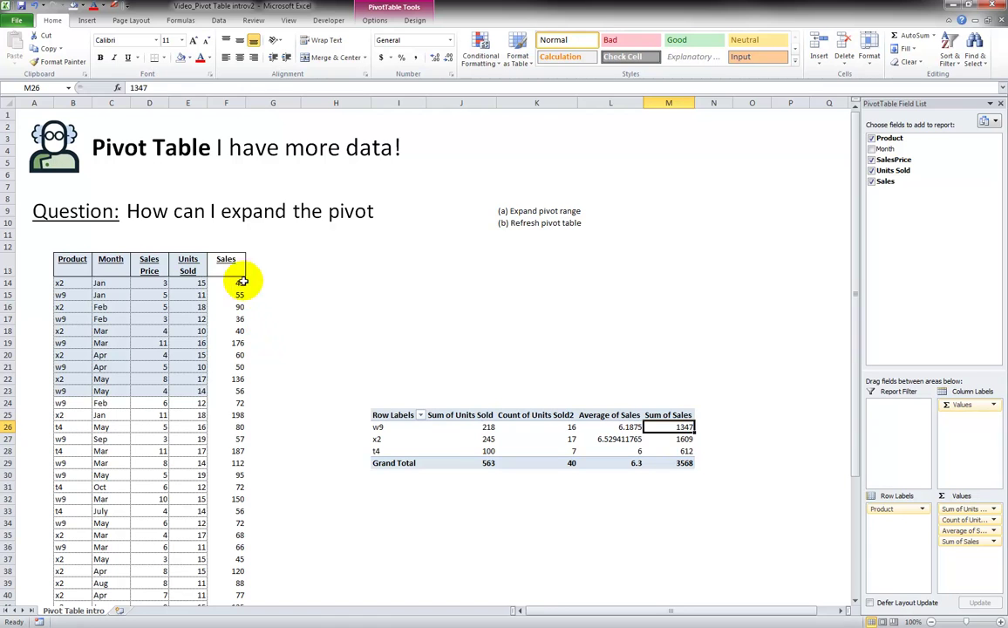
drag(226, 264, 233, 548)
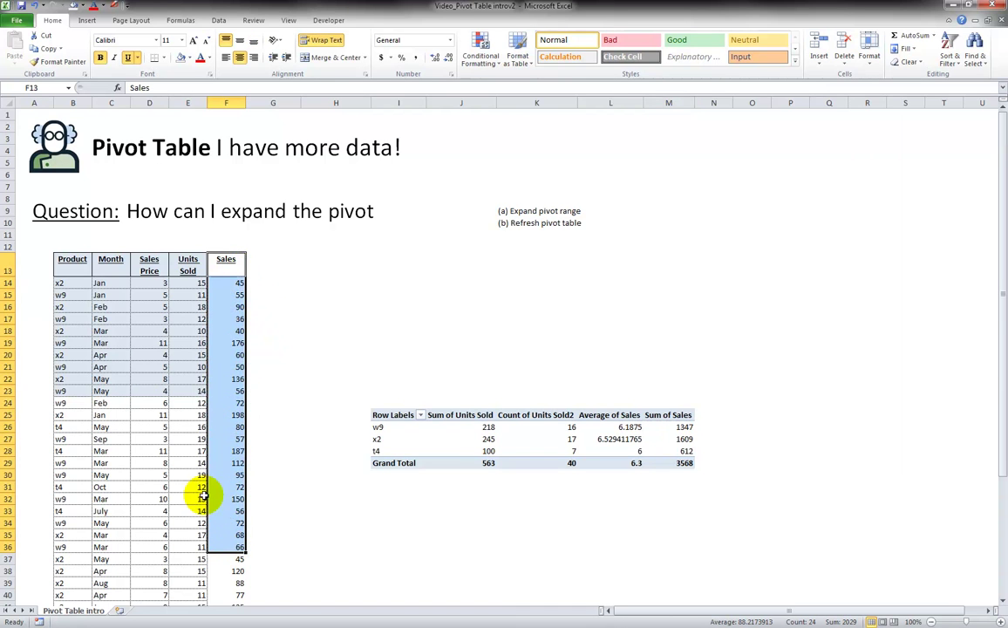
click(73, 259)
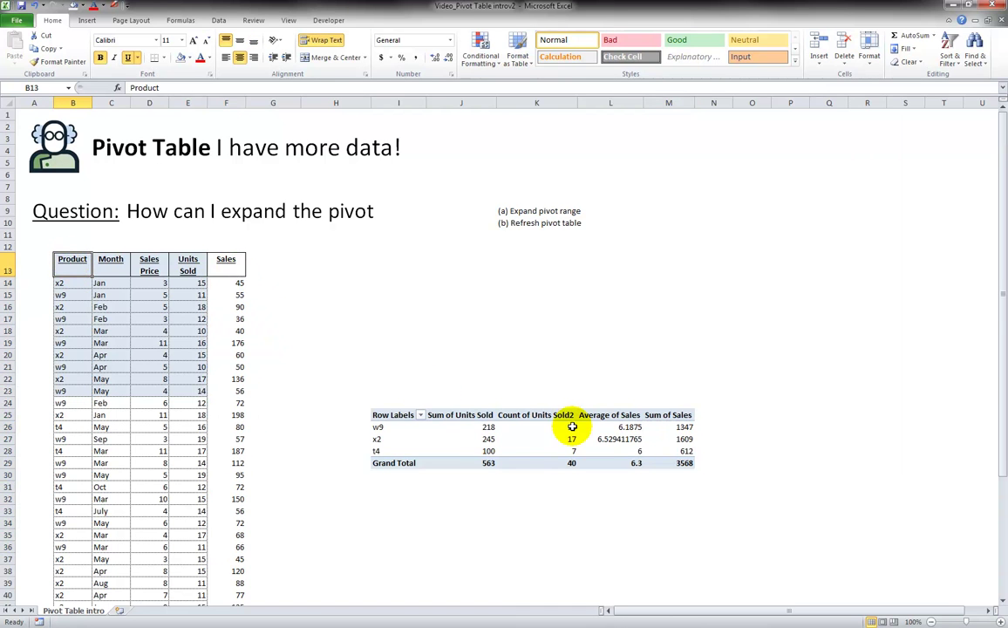
click(652, 413)
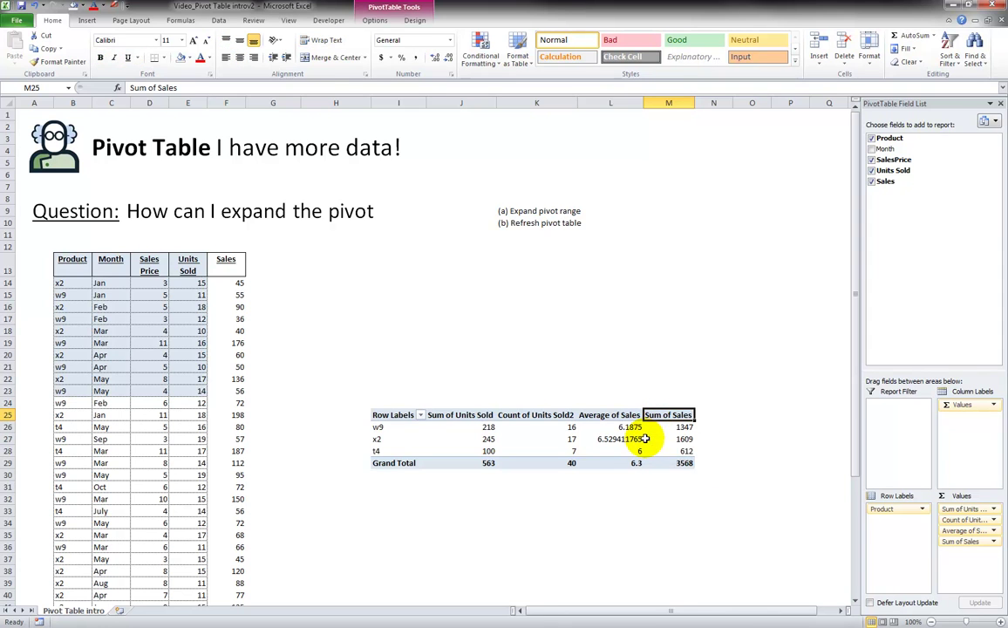